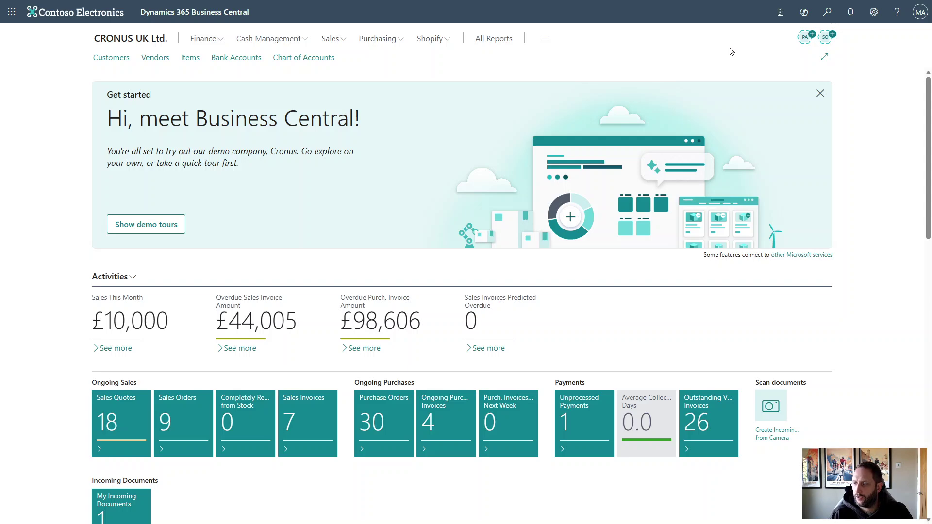
Step: Find the Insurance Policies list and open the insurance card of the Vehicle 1 policy
{"action": "left_click", "coordinate": [826, 13]}
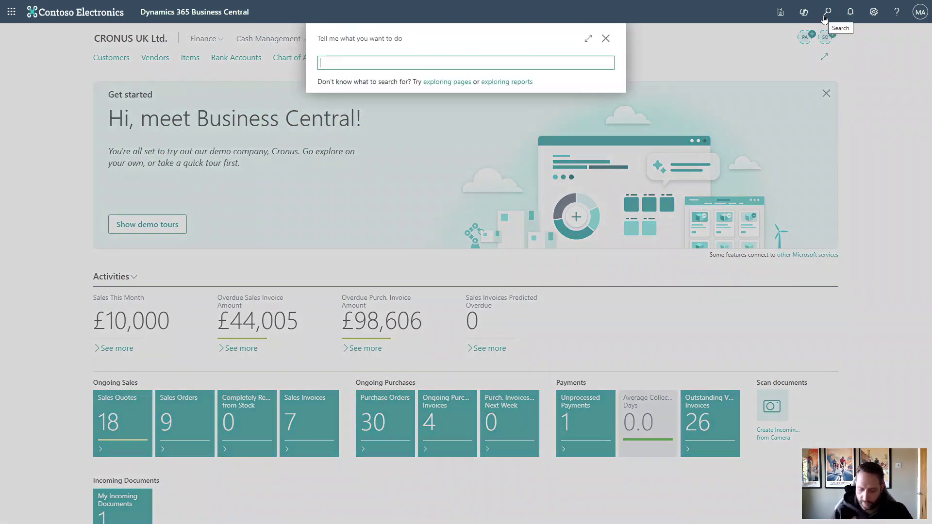
{"action": "type", "text": "insuran"}
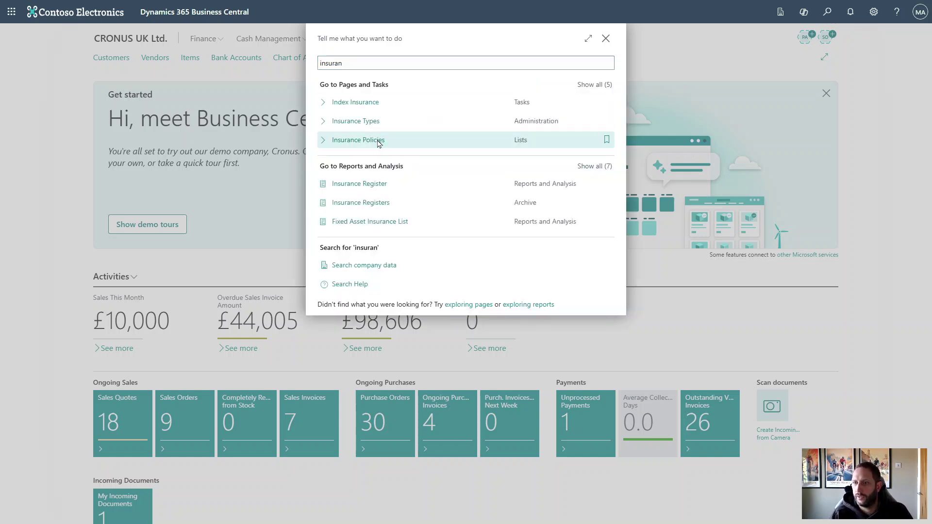
{"action": "left_click", "coordinate": [379, 142]}
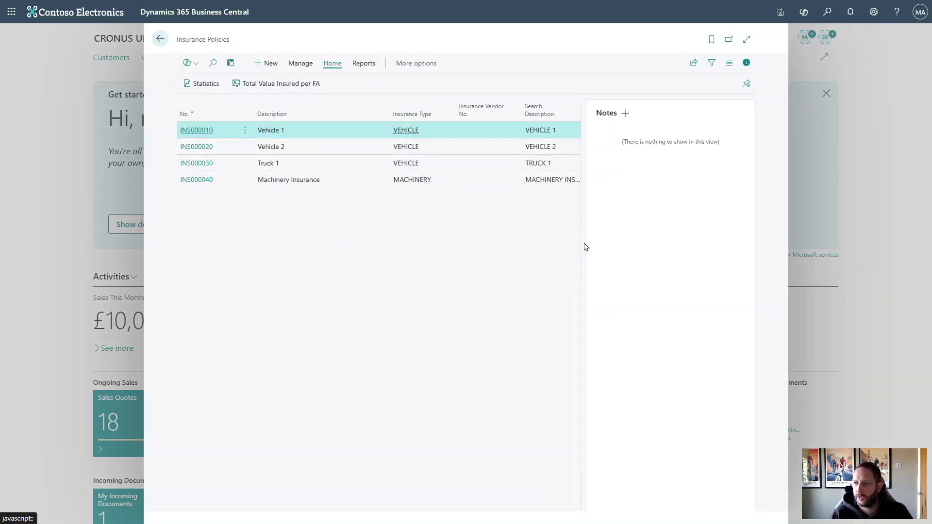
{"action": "left_click", "coordinate": [193, 134]}
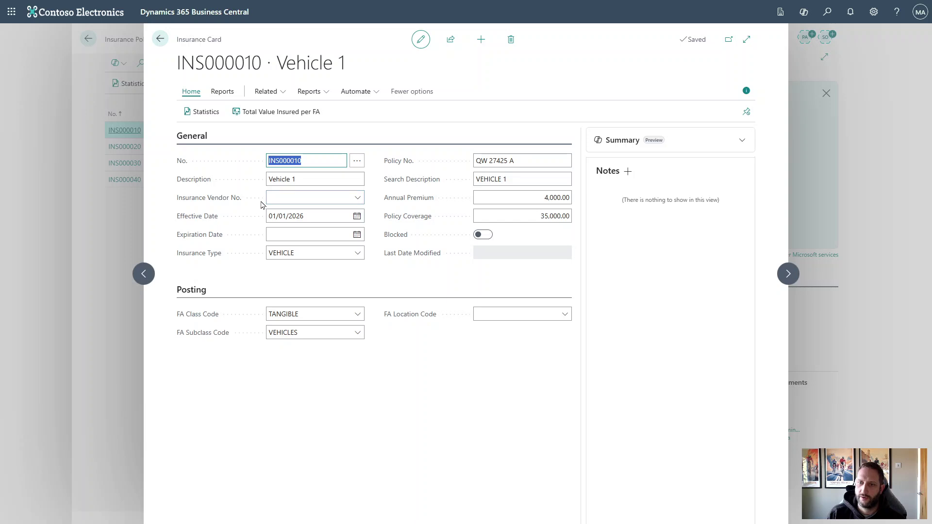
Step: Browse the vendors available for the policy's Insurance Vendor No. without selecting one
{"action": "left_click", "coordinate": [358, 199]}
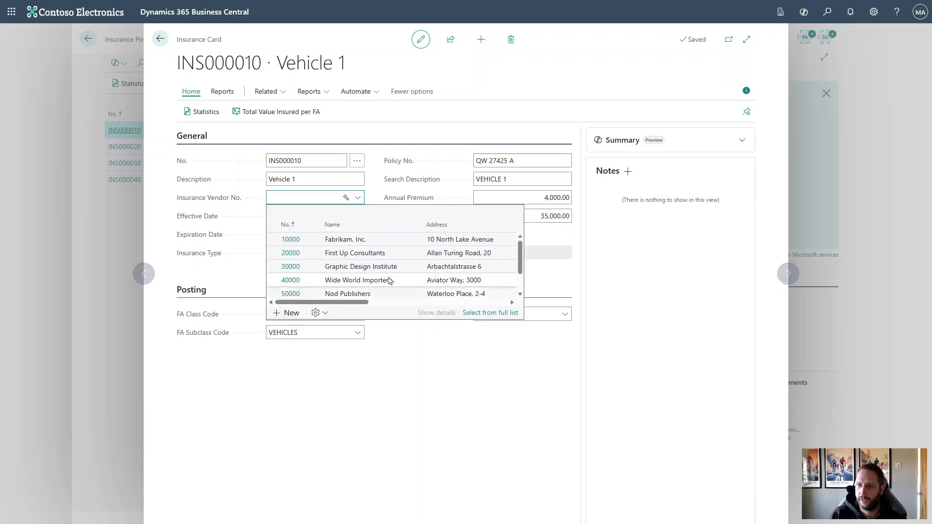
{"action": "scroll", "coordinate": [365, 268], "scroll_direction": "down", "scroll_amount": 2}
{"action": "scroll", "coordinate": [368, 267], "scroll_direction": "up", "scroll_amount": 2}
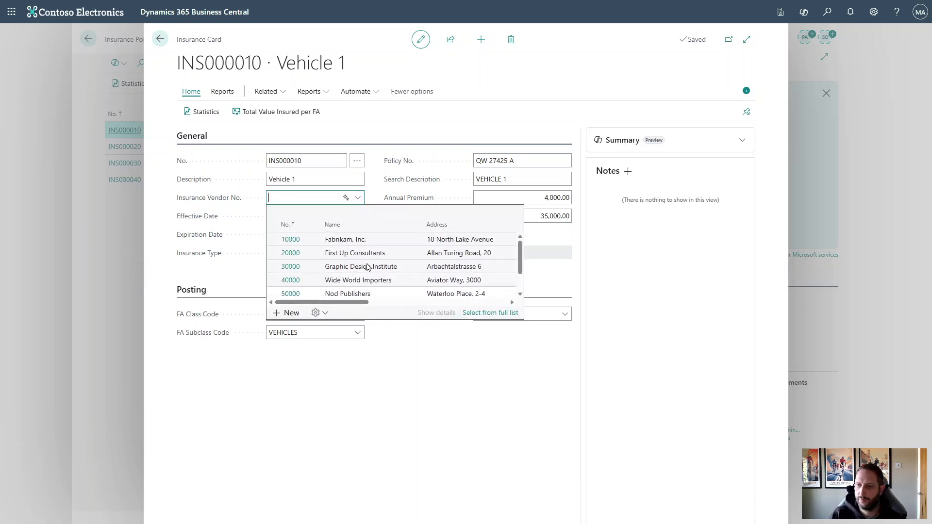
{"action": "left_click", "coordinate": [379, 398]}
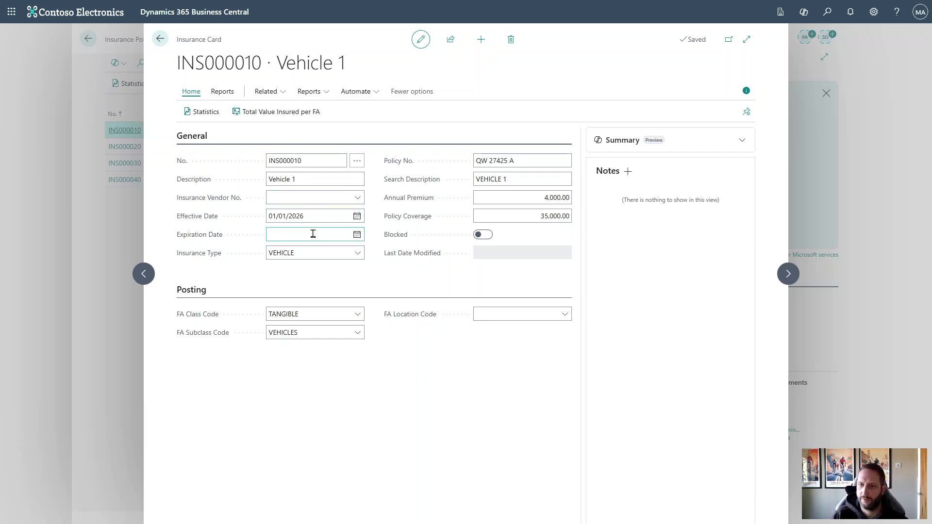
Step: Review the policy's insurance type choices and the details of the VEHICLE type, returning to the insurance card
{"action": "left_click", "coordinate": [303, 251]}
{"action": "left_click", "coordinate": [358, 254]}
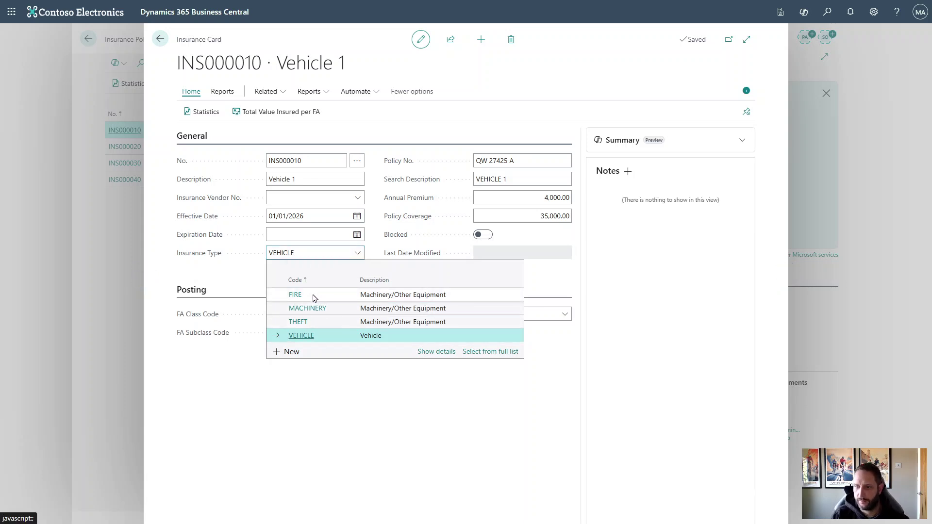
{"action": "left_click", "coordinate": [437, 352]}
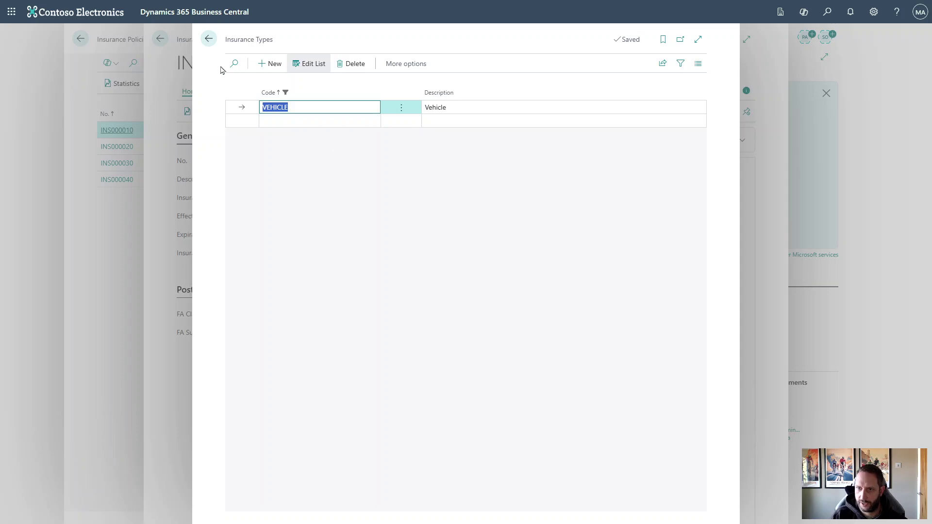
{"action": "left_click", "coordinate": [209, 38]}
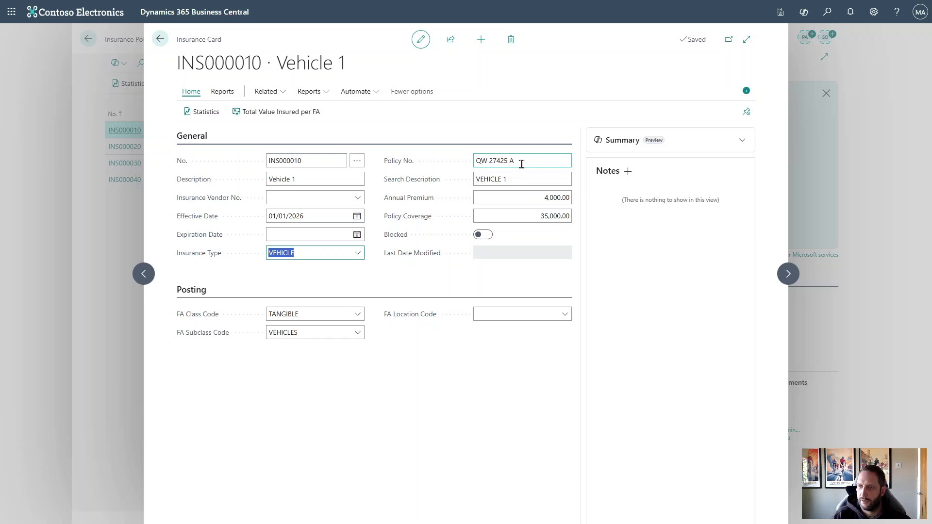
Step: Examine the policy's annual premium and policy coverage, and return to the Insurance Policies list
{"action": "left_click", "coordinate": [525, 198]}
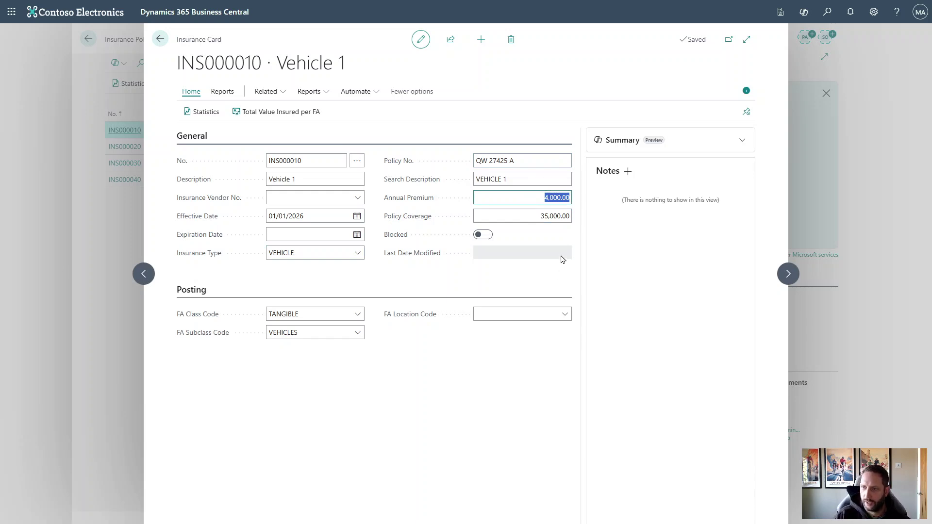
{"action": "left_click", "coordinate": [547, 217]}
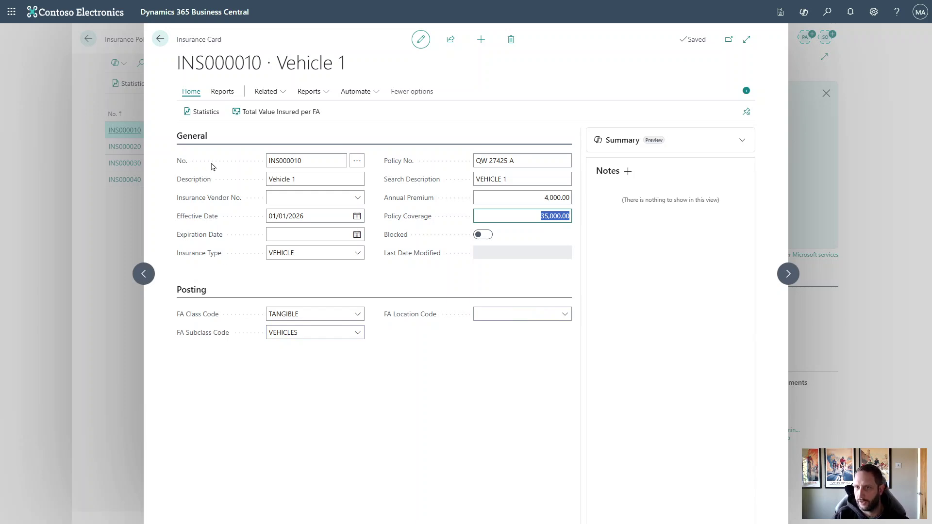
{"action": "left_click", "coordinate": [161, 39]}
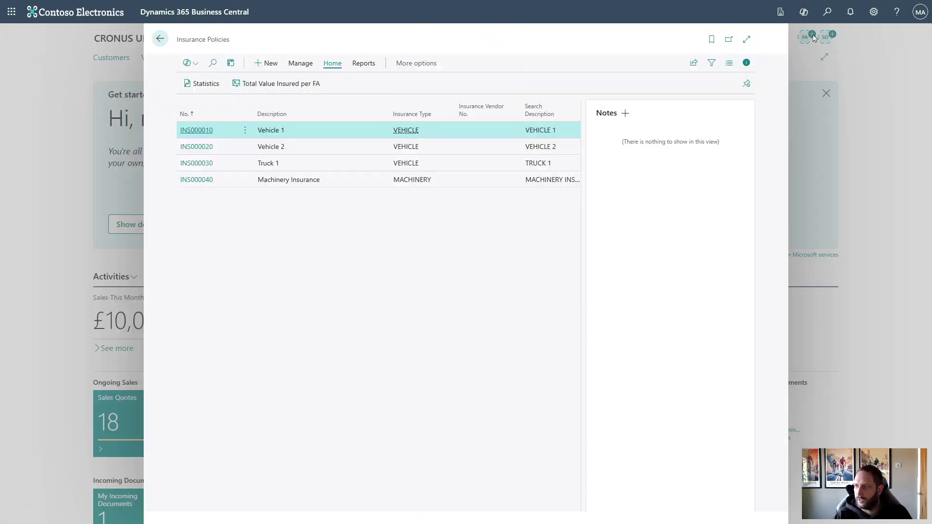
Step: Search all pages for "insurance" and open the Fixed Asset Insurance Journals
{"action": "left_click", "coordinate": [829, 13]}
{"action": "type", "text": "insur"}
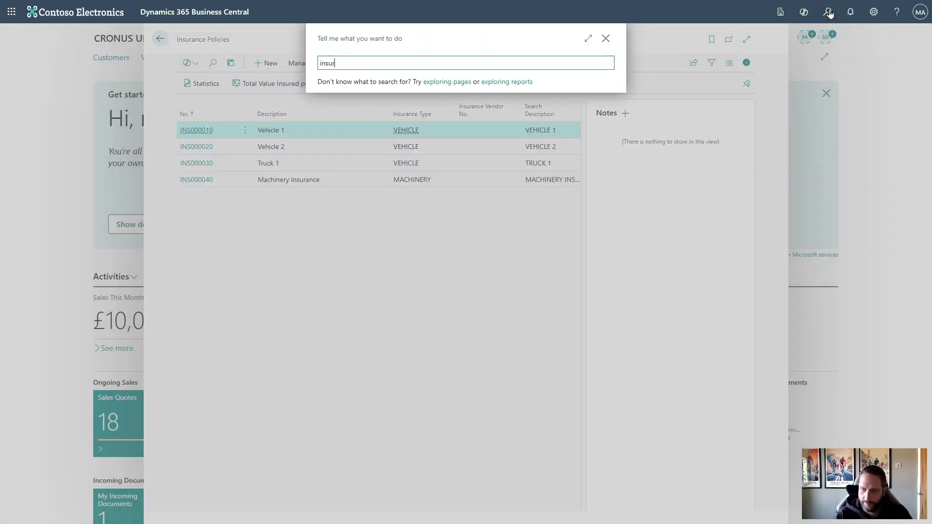
{"action": "type", "text": "ance"}
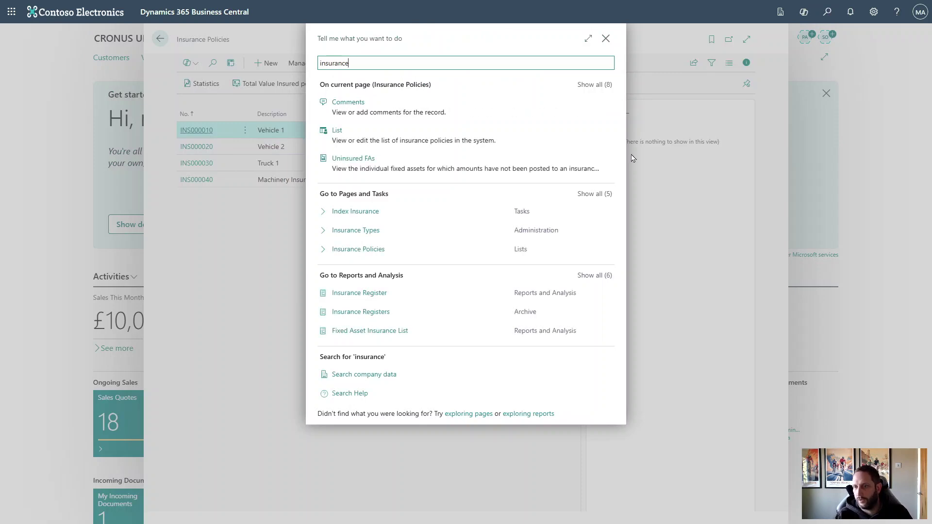
{"action": "left_click", "coordinate": [594, 194]}
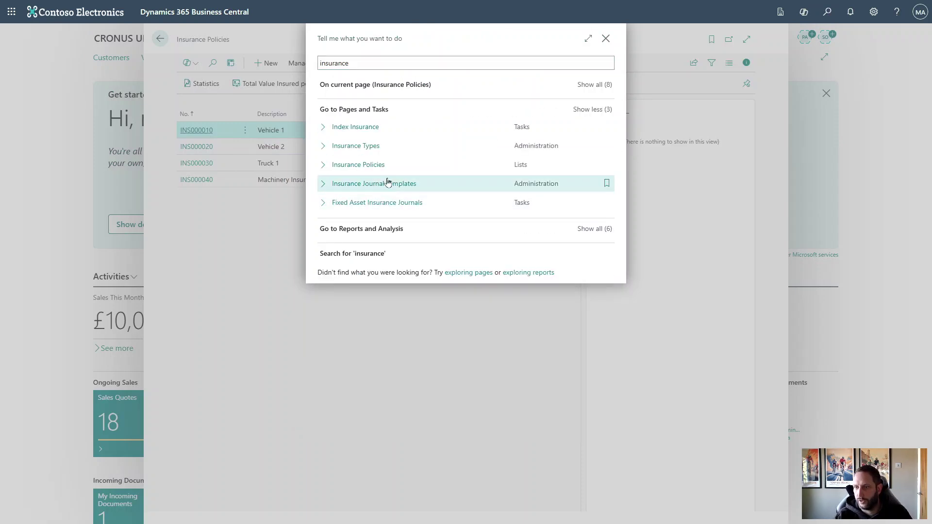
{"action": "left_click", "coordinate": [394, 203]}
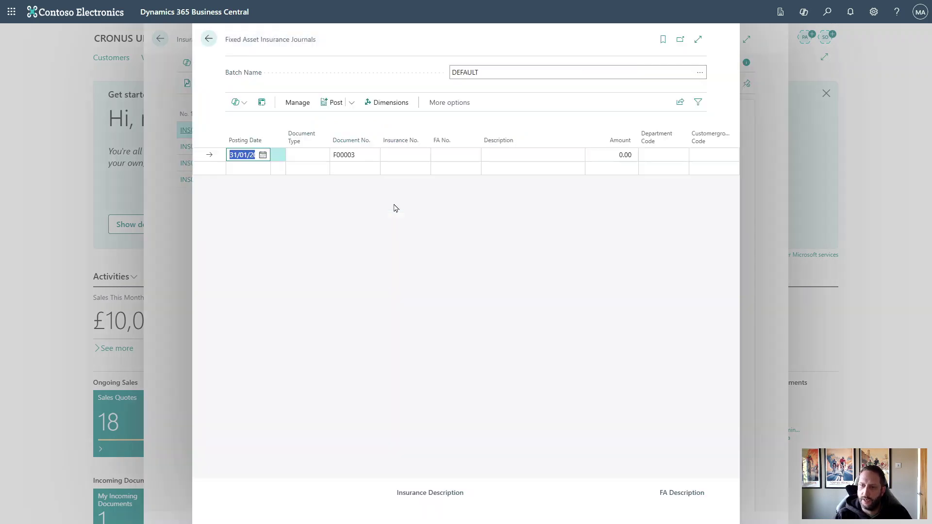
Step: Assign insurance INS000020 (Vehicle 2) to the first journal line, keeping its default posting date and document number
{"action": "key", "text": "Tab"}
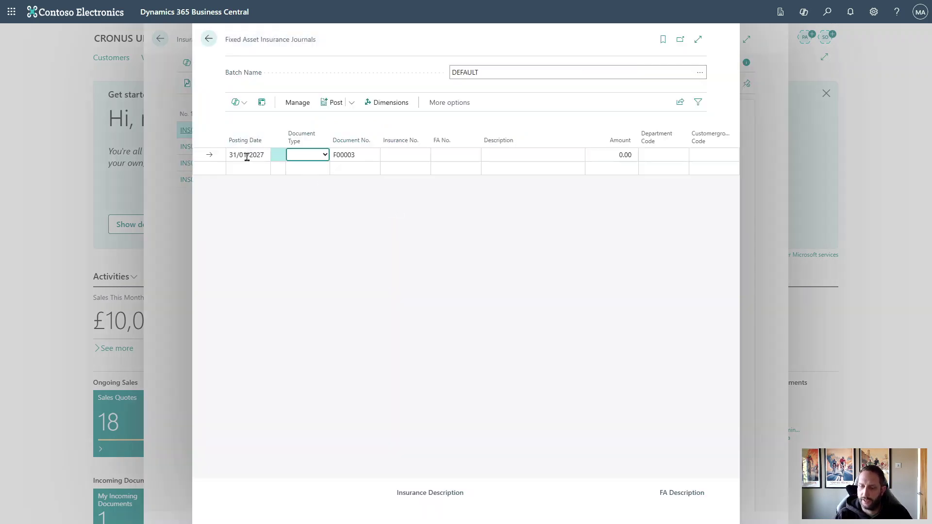
{"action": "key", "text": "Tab"}
{"action": "key", "text": "Tab"}
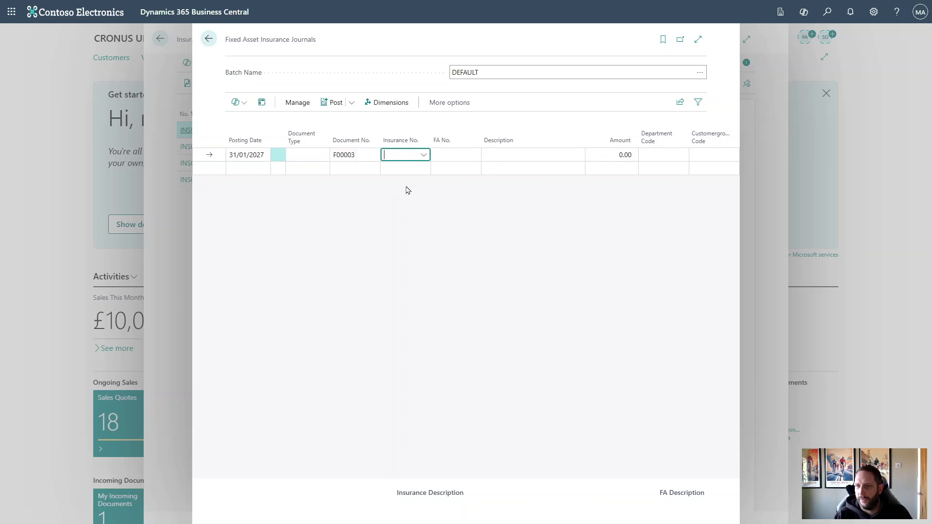
{"action": "left_click", "coordinate": [424, 156]}
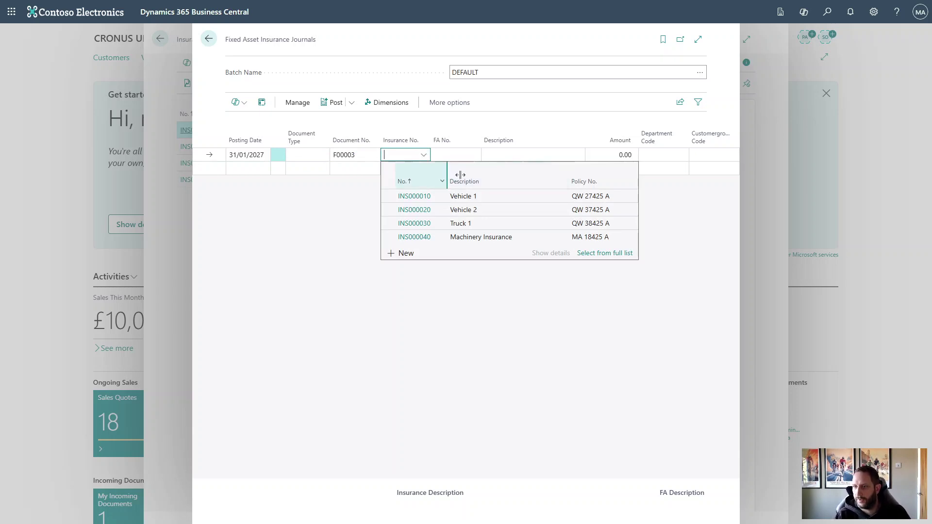
{"action": "left_click", "coordinate": [418, 209]}
{"action": "key", "text": "Tab"}
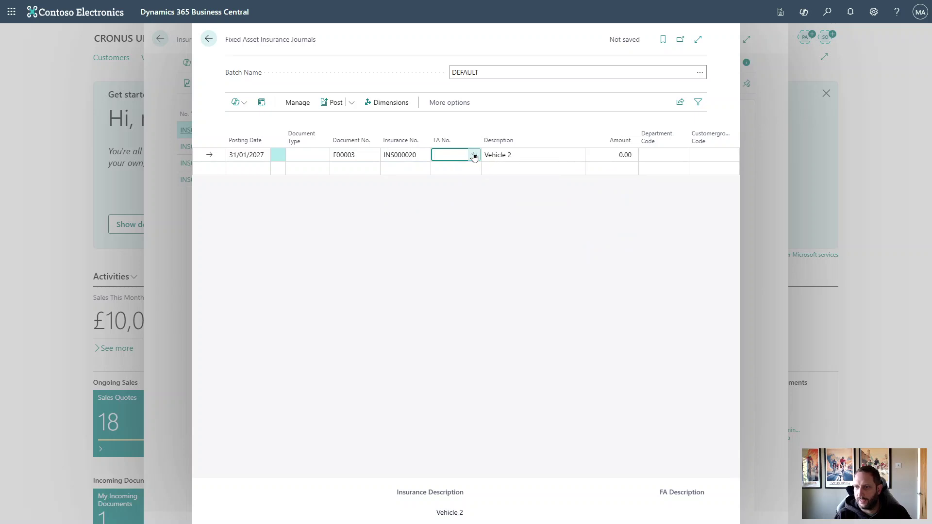
Step: Set the first journal line's fixed asset to FA000110 and its amount to 1,000
{"action": "left_click", "coordinate": [475, 155]}
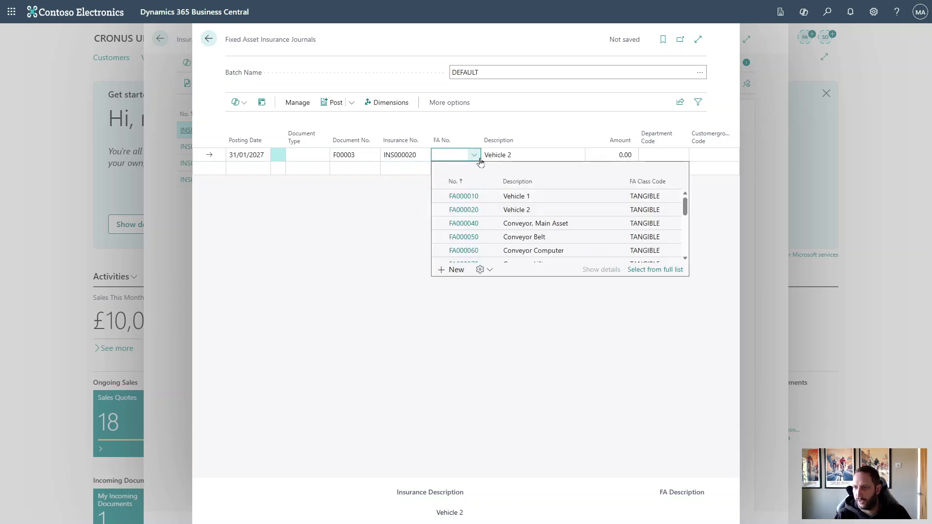
{"action": "scroll", "coordinate": [502, 199], "scroll_direction": "down", "scroll_amount": 3}
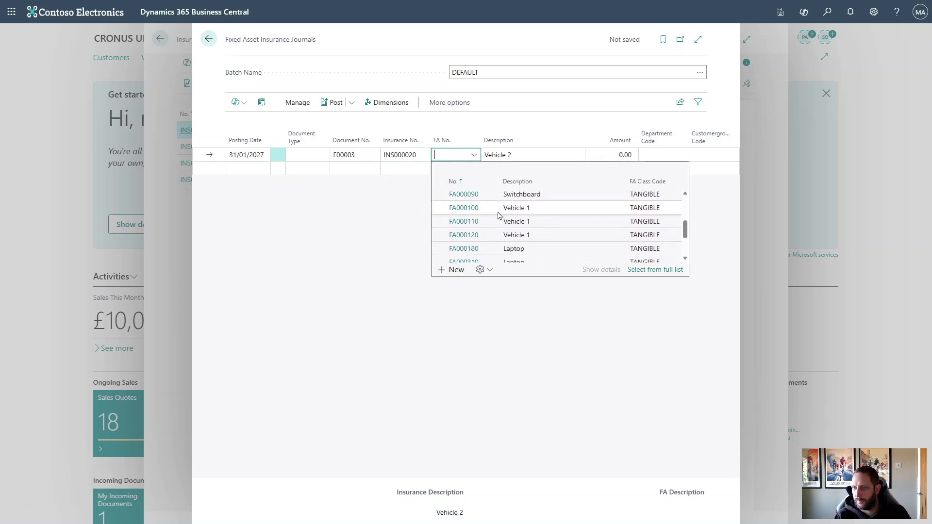
{"action": "left_click", "coordinate": [466, 222]}
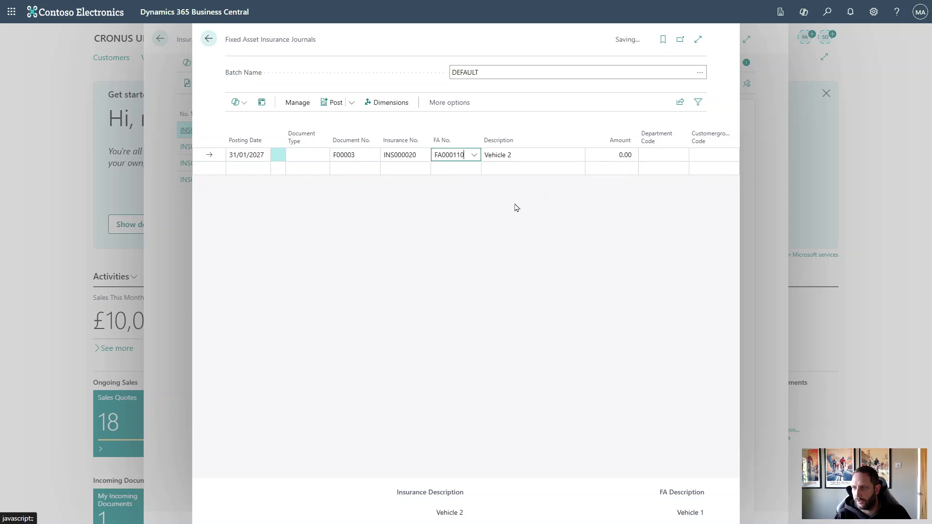
{"action": "key", "text": "Tab"}
{"action": "key", "text": "Tab"}
{"action": "type", "text": "10"}
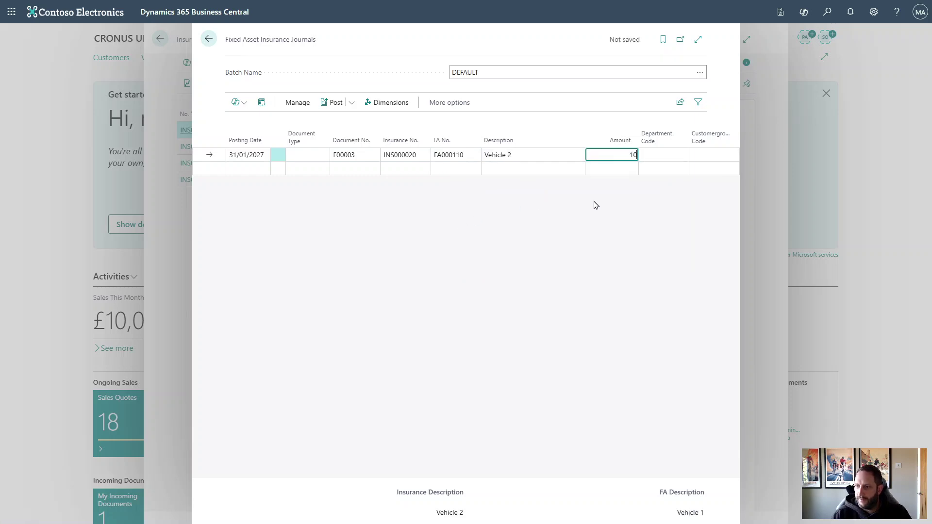
{"action": "key", "text": "Tab"}
Step: Start a second journal line and copy insurance INS000020 into it from the line above
{"action": "left_click", "coordinate": [344, 169]}
{"action": "left_click", "coordinate": [394, 168]}
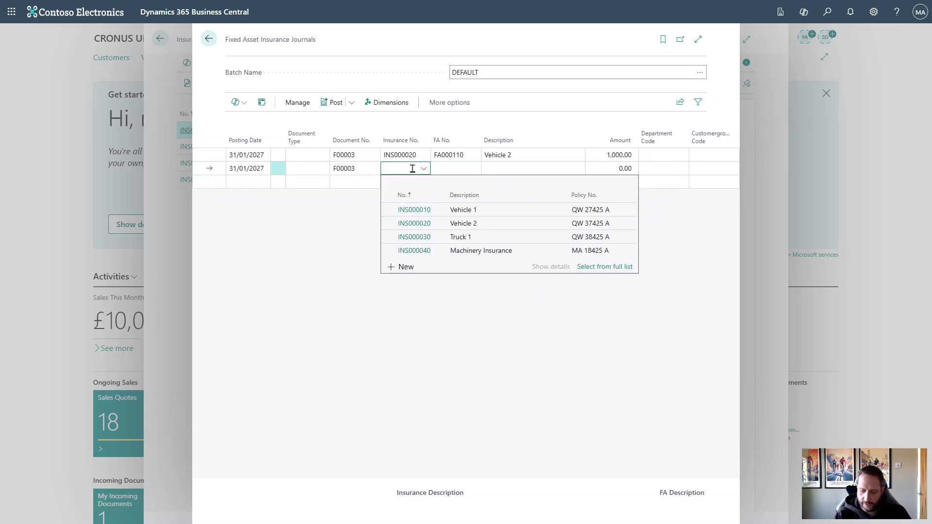
{"action": "key", "text": "F8"}
{"action": "key", "text": "Tab"}
Step: Set the second journal line's fixed asset to FA000120 and its amount to 1,000
{"action": "left_click", "coordinate": [475, 169]}
{"action": "scroll", "coordinate": [478, 233], "scroll_direction": "down", "scroll_amount": 3}
{"action": "left_click", "coordinate": [481, 253]}
{"action": "key", "text": "Tab"}
{"action": "type", "text": "1,000"}
{"action": "key", "text": "Tab"}
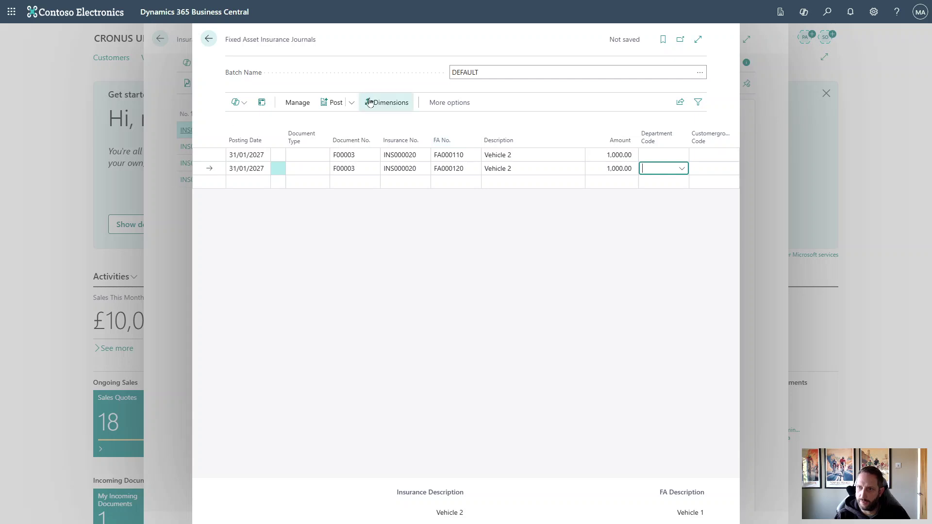
Step: Post the insurance journal lines and close the journal
{"action": "left_click", "coordinate": [332, 104]}
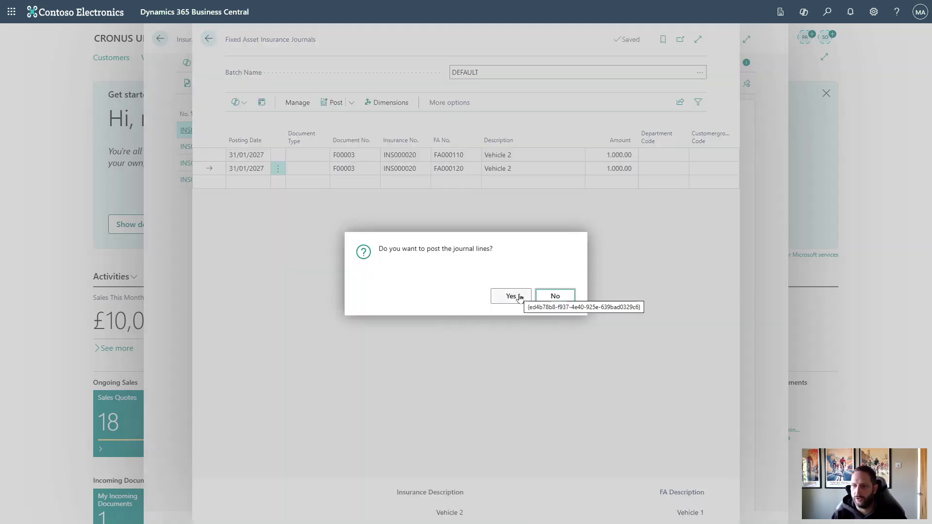
{"action": "left_click", "coordinate": [528, 298]}
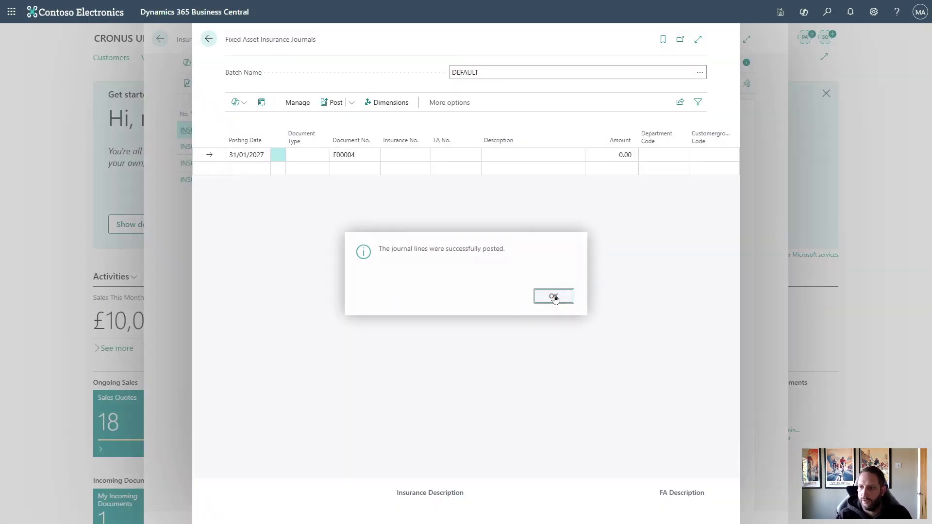
{"action": "left_click", "coordinate": [553, 296]}
{"action": "key", "text": "Escape"}
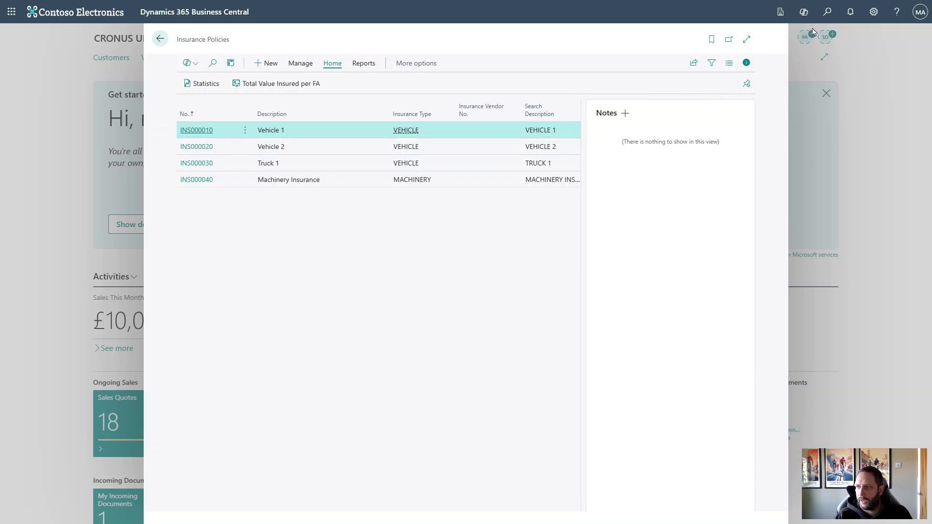
Step: Search for "fixed ass" and open the Fixed Assets list
{"action": "left_click", "coordinate": [827, 12]}
{"action": "type", "text": "fixed ass"}
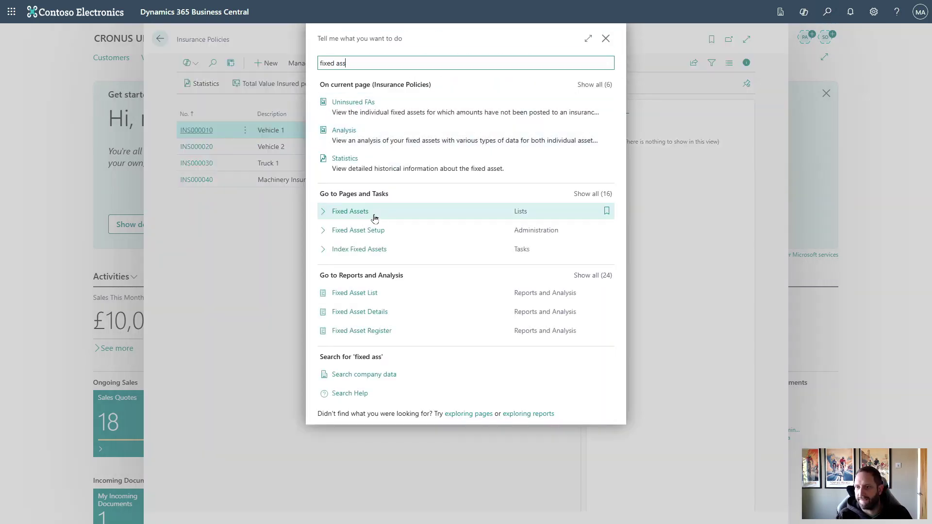
{"action": "left_click", "coordinate": [364, 214]}
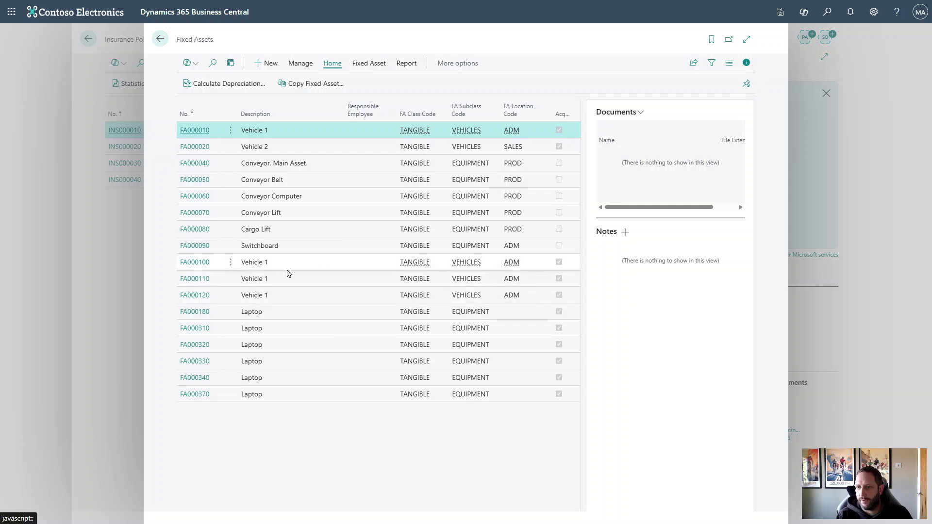
Step: Open the card of fixed asset FA000110 and check its insurance coverage ledger entries from the Insured field
{"action": "left_click", "coordinate": [191, 280]}
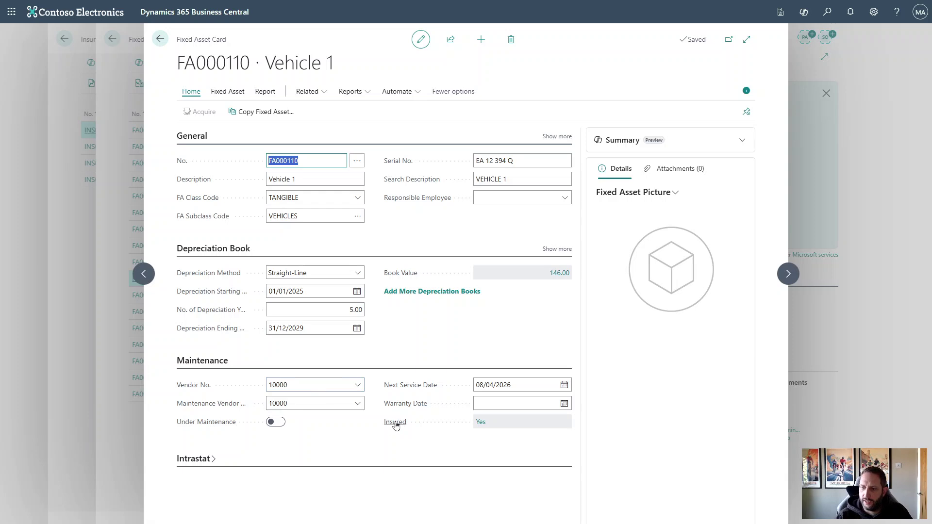
{"action": "left_click", "coordinate": [478, 422]}
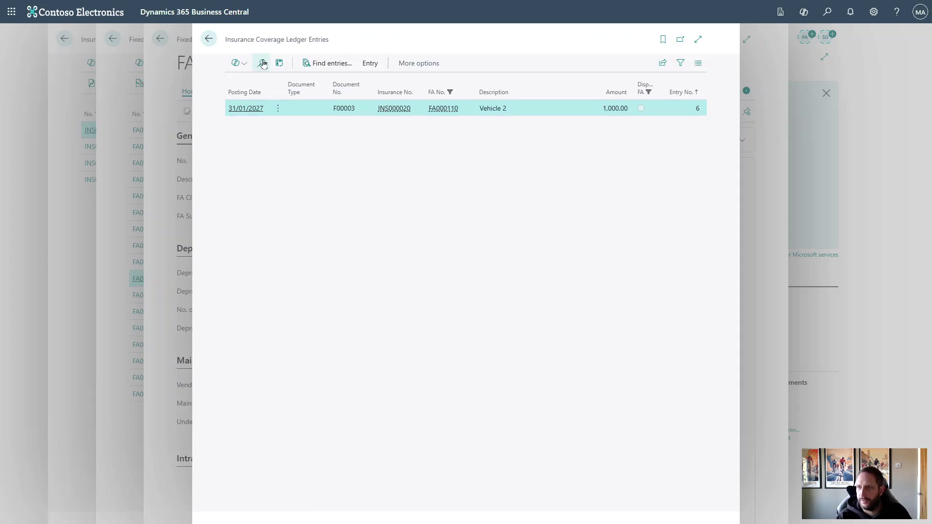
{"action": "left_click", "coordinate": [209, 39]}
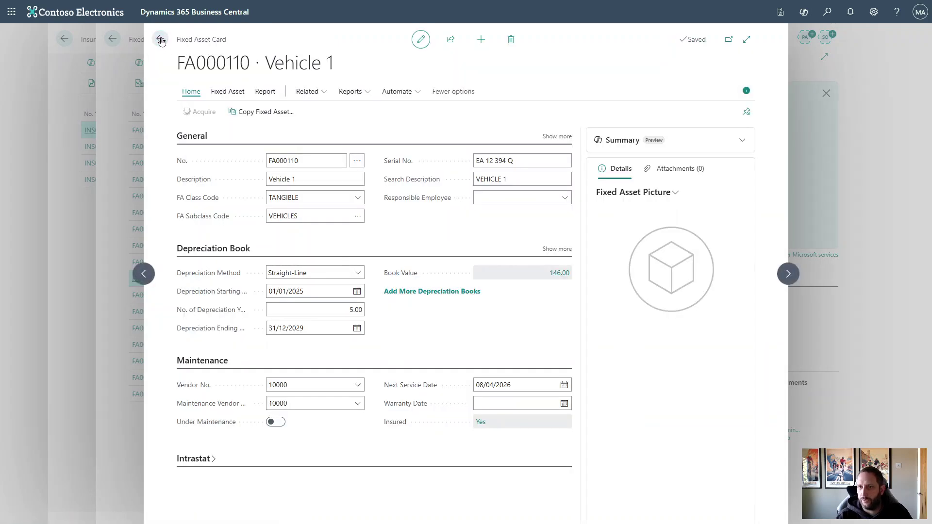
Step: Close the fixed asset pages back to the Insurance Policies list and open the card of policy INS000020
{"action": "left_click", "coordinate": [160, 39]}
{"action": "left_click", "coordinate": [160, 39]}
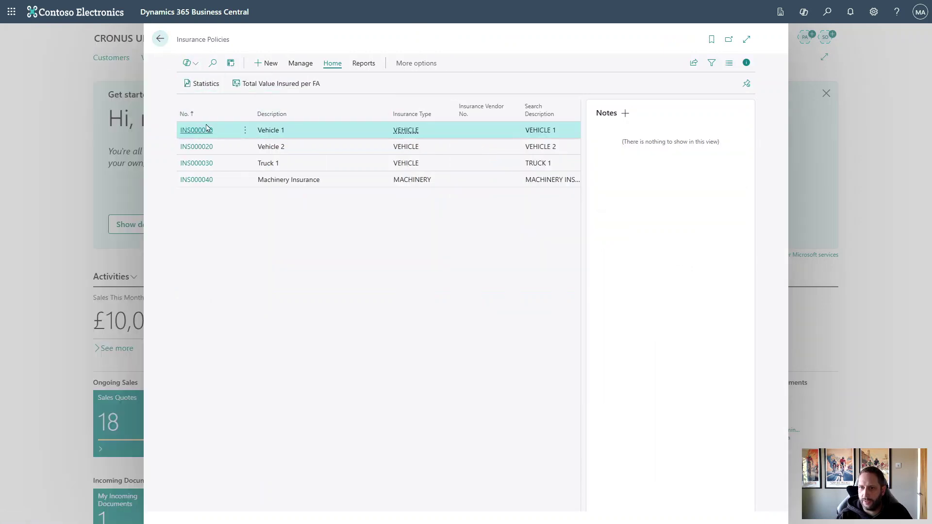
{"action": "left_click", "coordinate": [272, 150]}
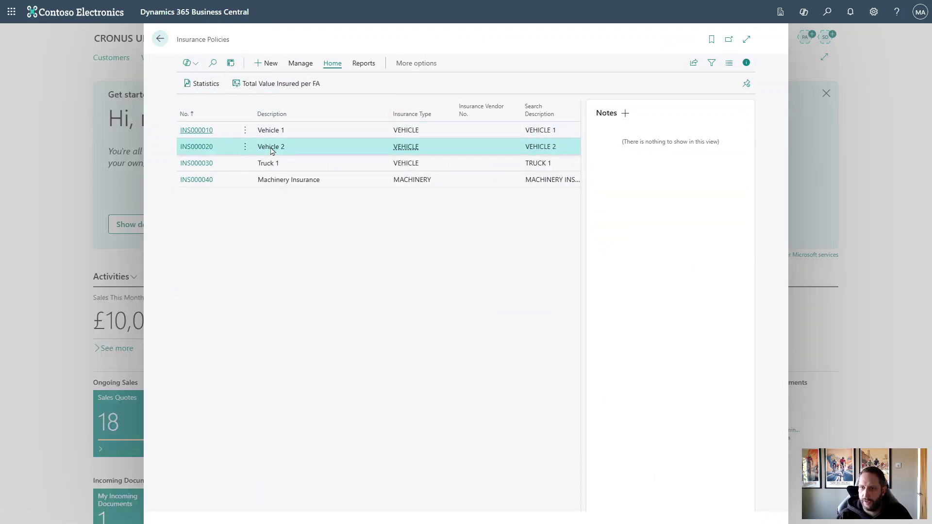
{"action": "left_click", "coordinate": [202, 147]}
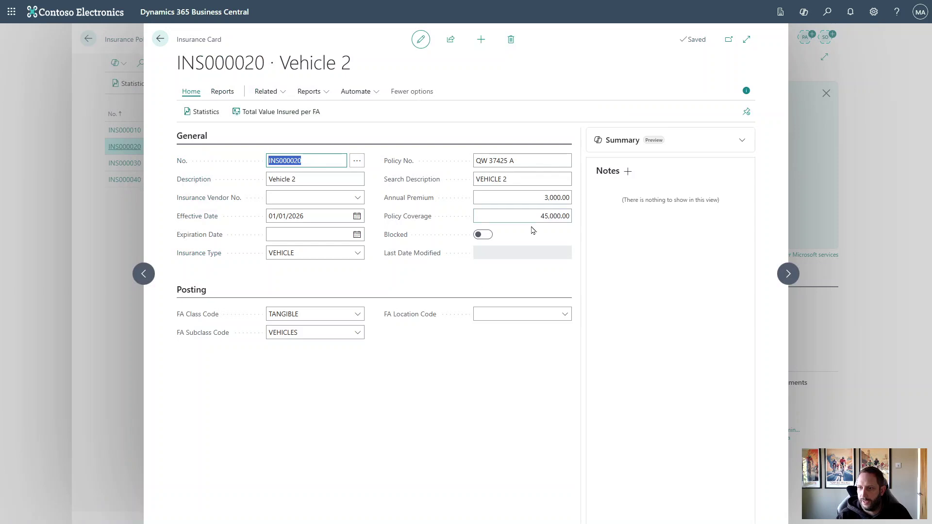
Step: Show the Total Value Insured per FA matrix by year as balance at date, and return to the insurance card
{"action": "left_click", "coordinate": [281, 115]}
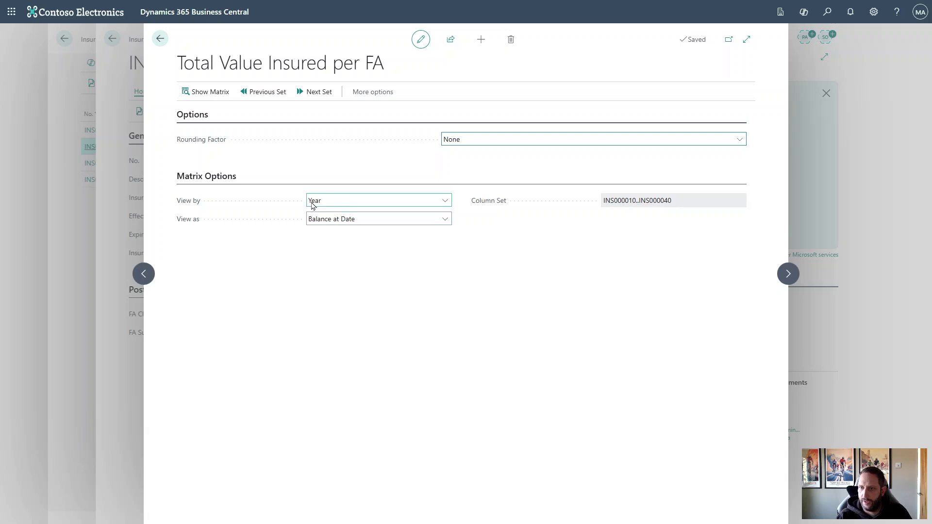
{"action": "left_click", "coordinate": [206, 92]}
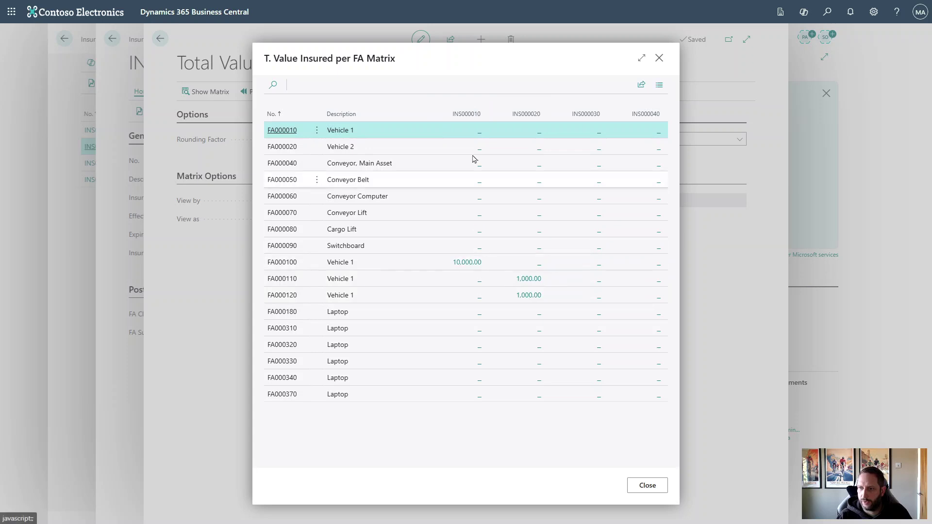
{"action": "left_click", "coordinate": [650, 489]}
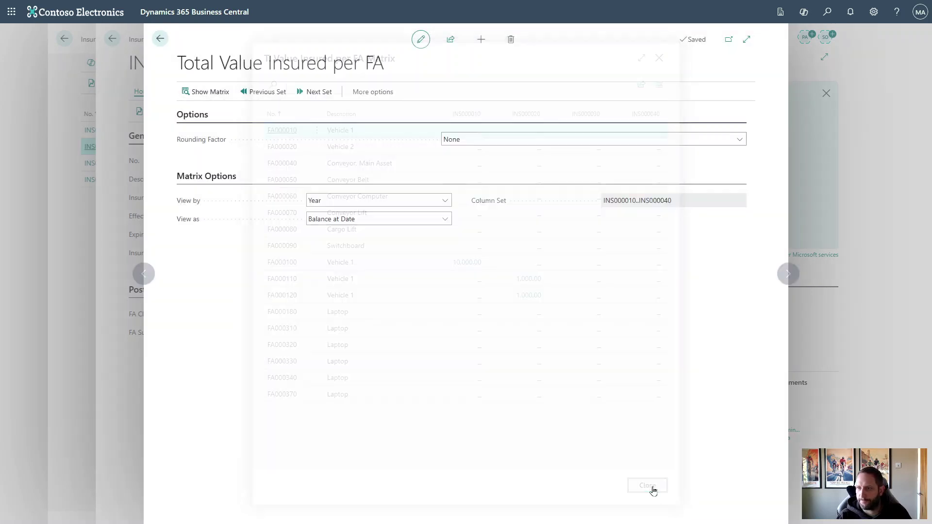
{"action": "left_click", "coordinate": [160, 45]}
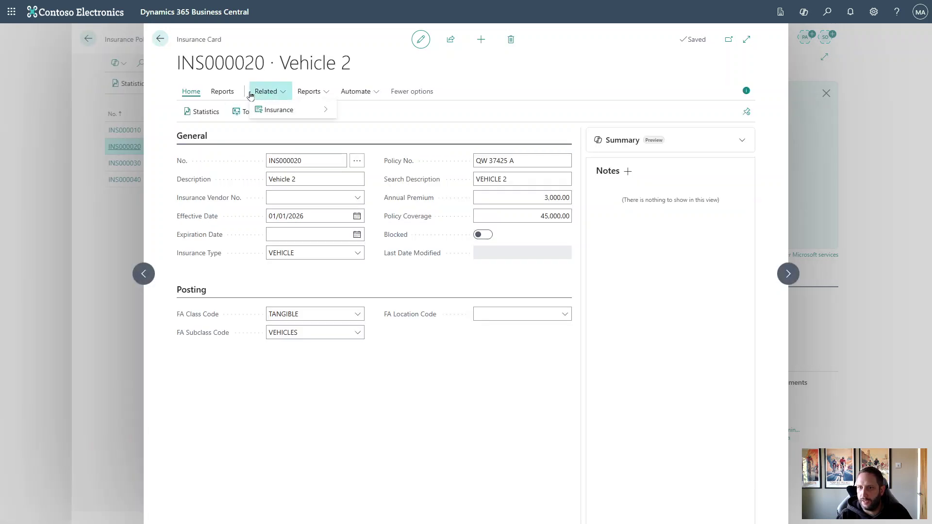
Step: Preview the Fixed Asset Insurance List report without filters and close the preview
{"action": "left_click", "coordinate": [223, 93]}
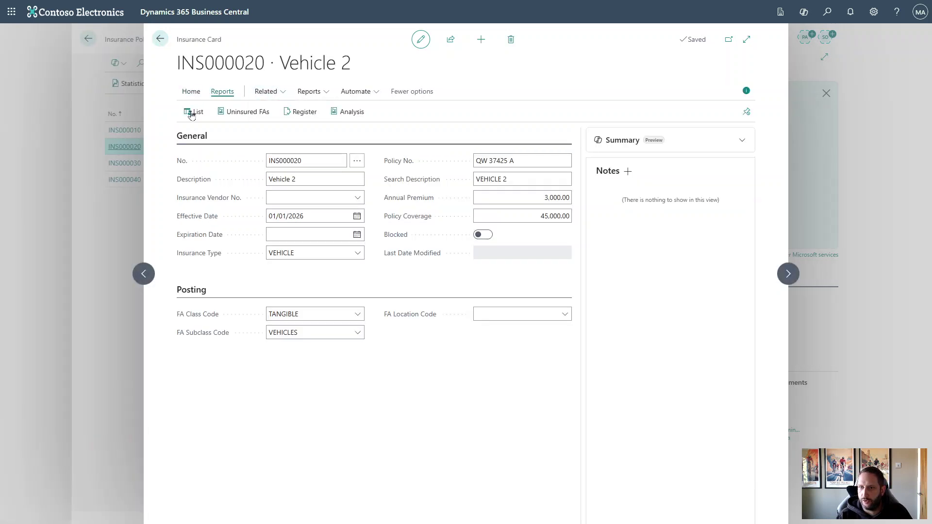
{"action": "left_click", "coordinate": [199, 116]}
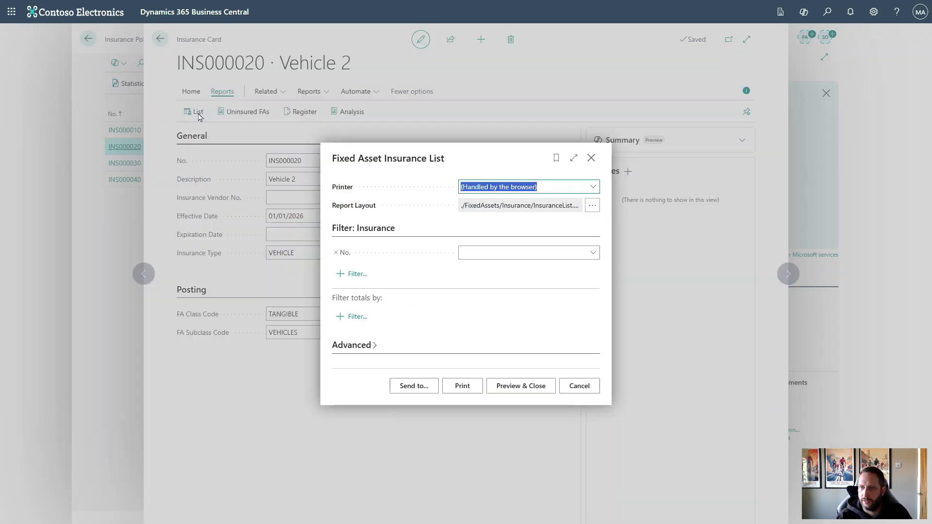
{"action": "left_click", "coordinate": [532, 392]}
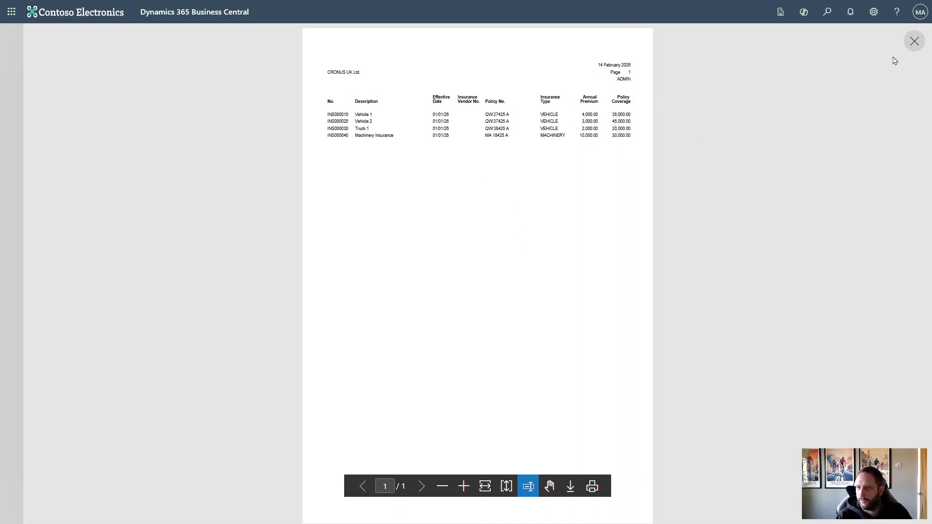
{"action": "left_click", "coordinate": [914, 42]}
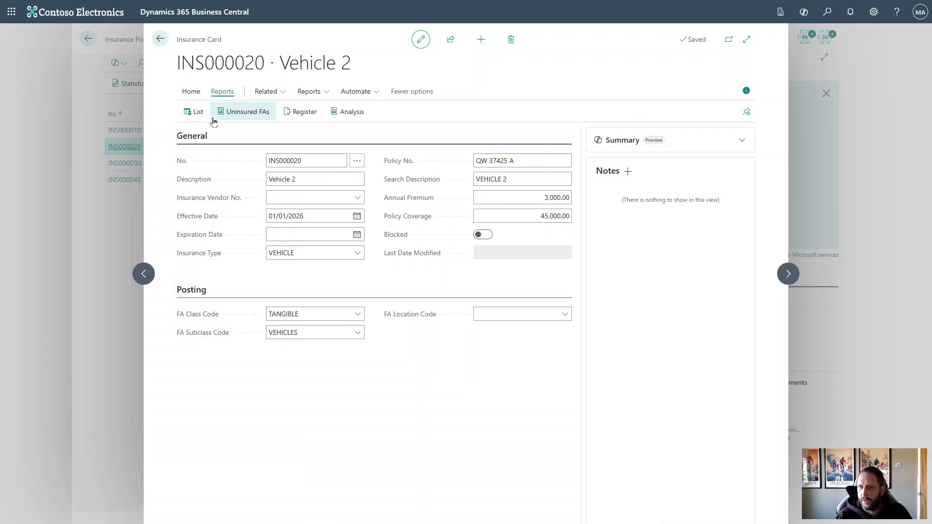
Step: Preview the Uninsured Fixed Assets report without filters, and close both the preview and its request page
{"action": "left_click", "coordinate": [246, 112]}
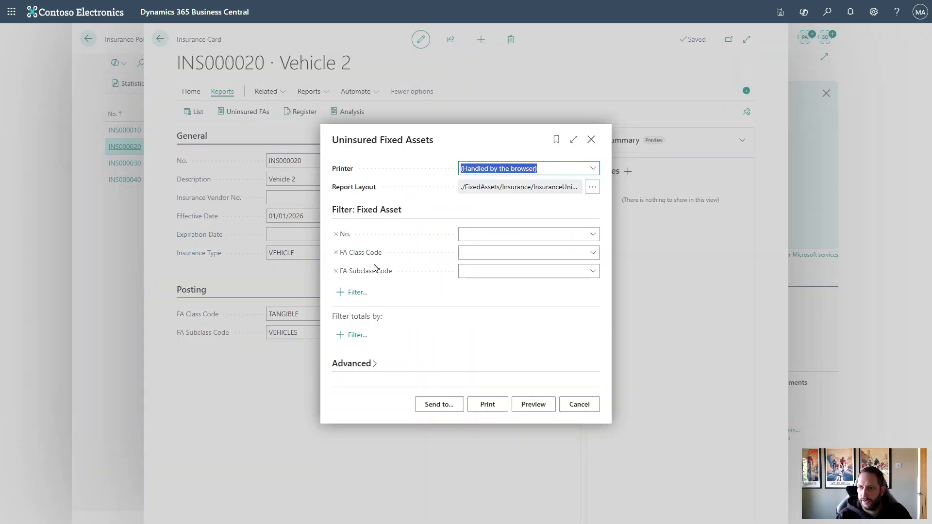
{"action": "left_click", "coordinate": [531, 409]}
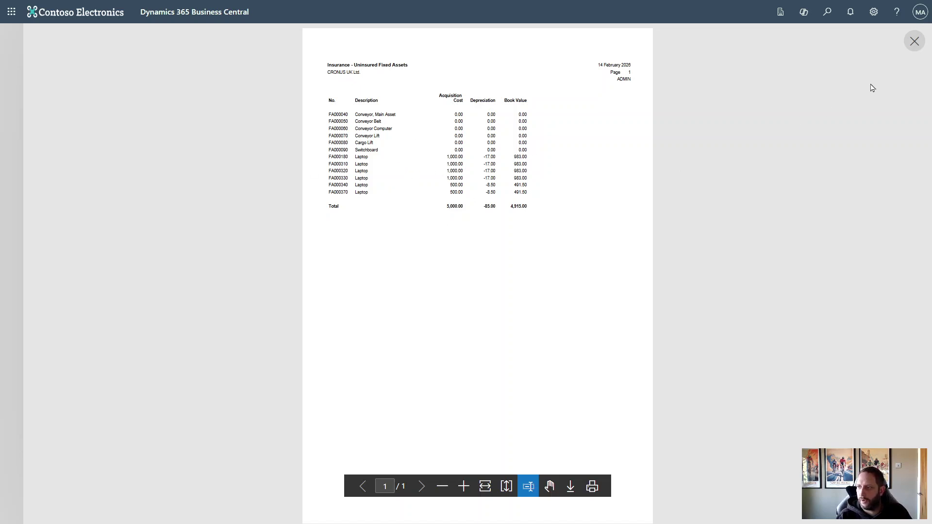
{"action": "left_click", "coordinate": [915, 41]}
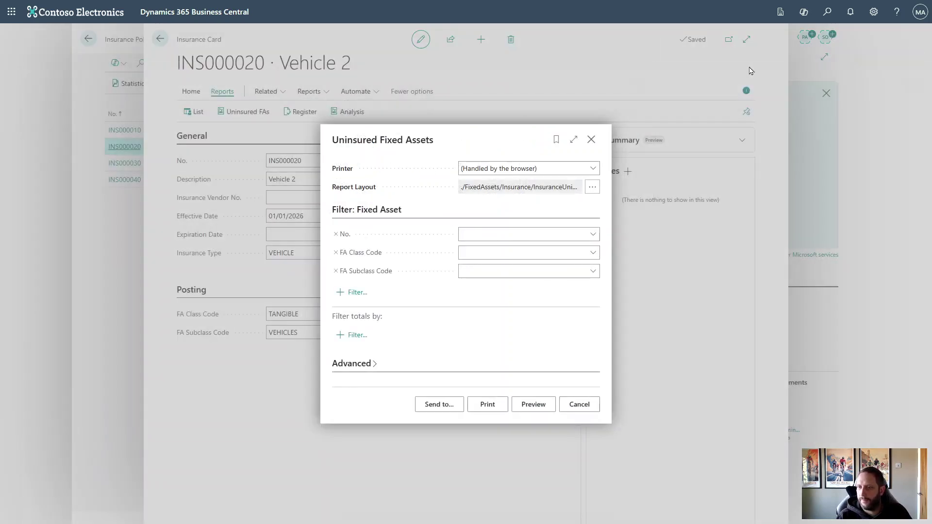
{"action": "left_click", "coordinate": [596, 143]}
Step: Preview the insurance Register report from the policy card and close the preview
{"action": "left_click", "coordinate": [305, 112]}
{"action": "left_click", "coordinate": [527, 371]}
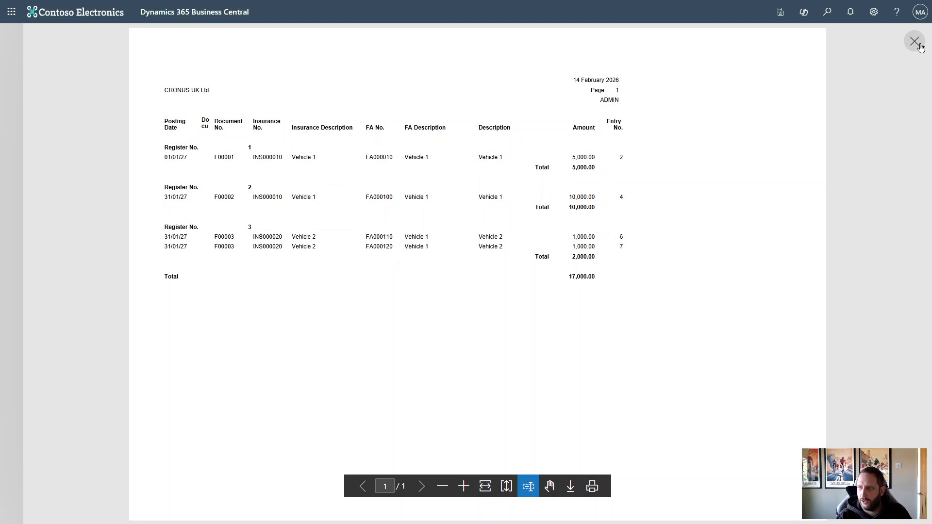
{"action": "left_click", "coordinate": [914, 42]}
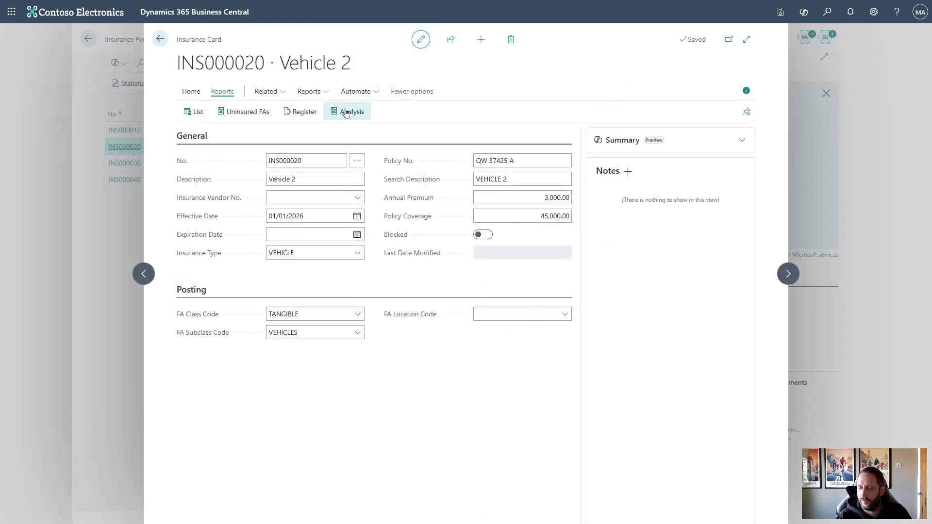
{"action": "left_click", "coordinate": [264, 92]}
{"action": "mouse_move", "coordinate": [292, 109]}
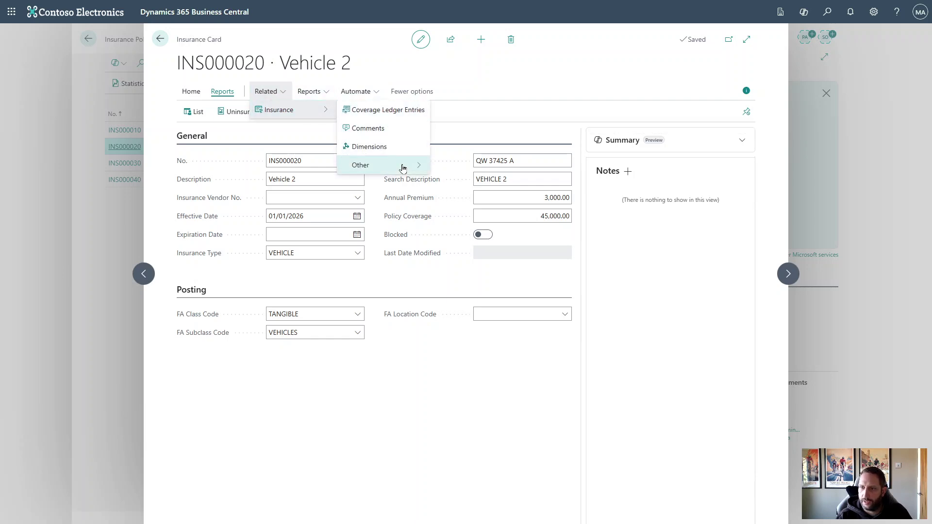
{"action": "mouse_move", "coordinate": [403, 167]}
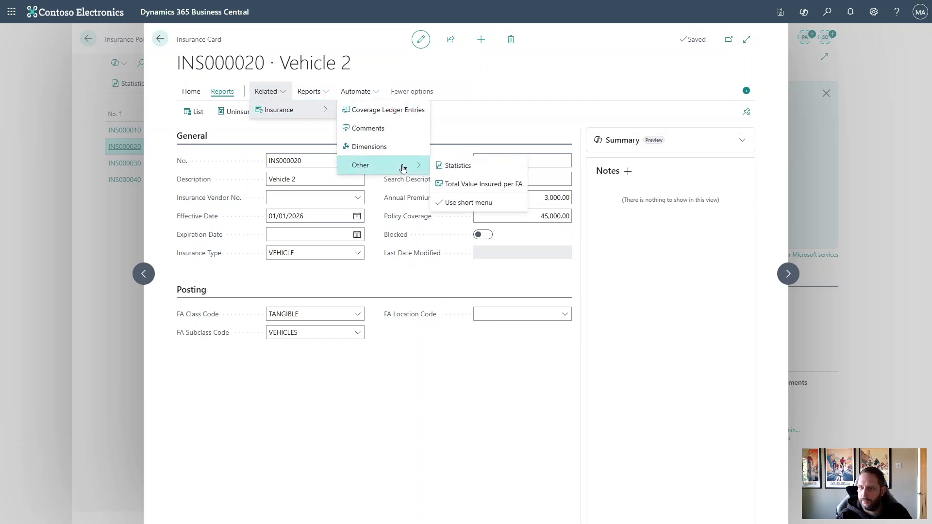
Step: Preview the Fixed Asset Total Value Insured report without filters, and close both the preview and its request page
{"action": "left_click", "coordinate": [320, 93]}
{"action": "left_click", "coordinate": [318, 110]}
{"action": "left_click", "coordinate": [523, 409]}
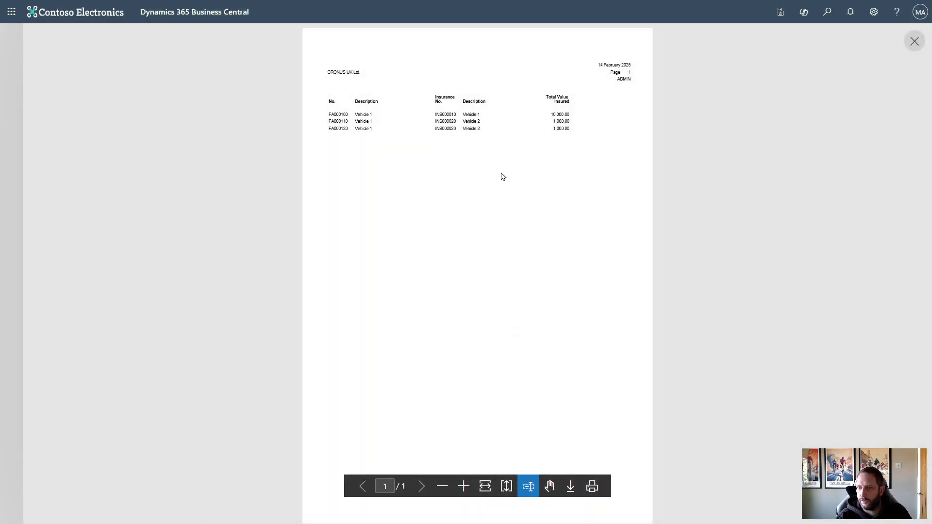
{"action": "left_click", "coordinate": [914, 41]}
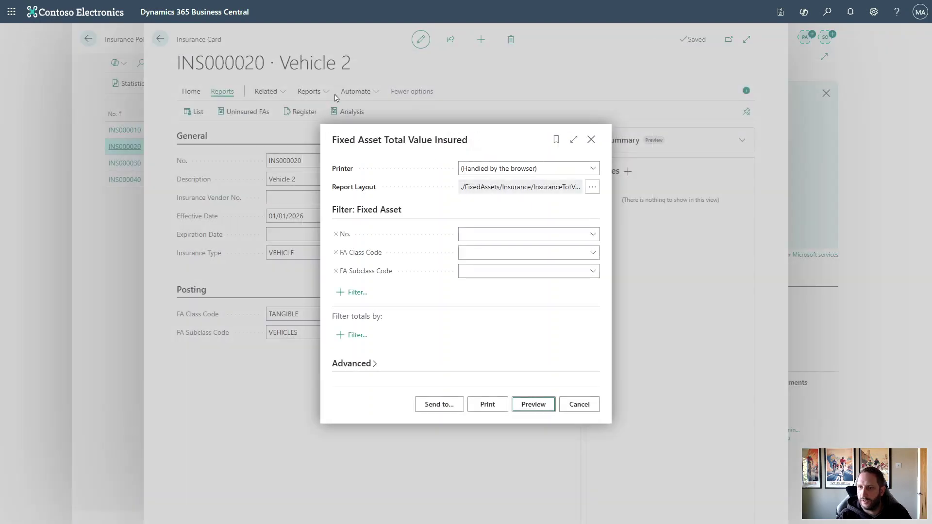
{"action": "left_click", "coordinate": [578, 402]}
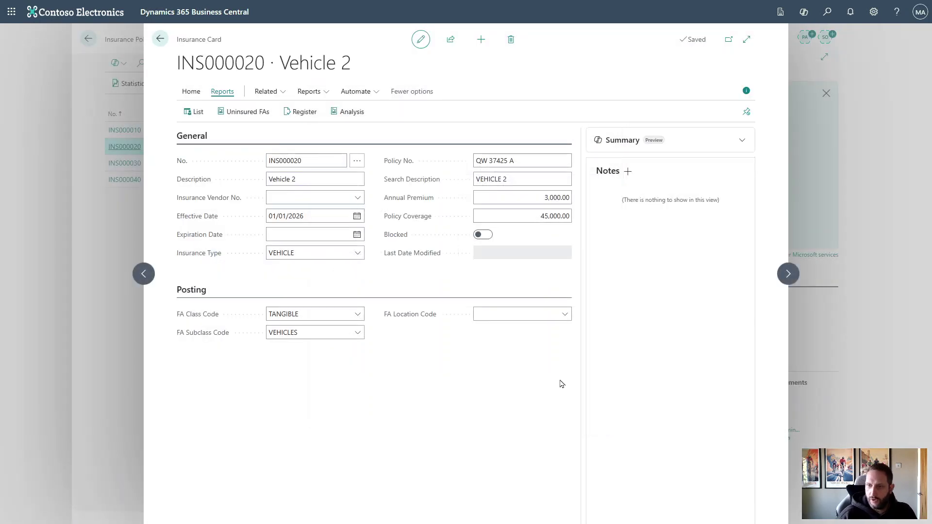